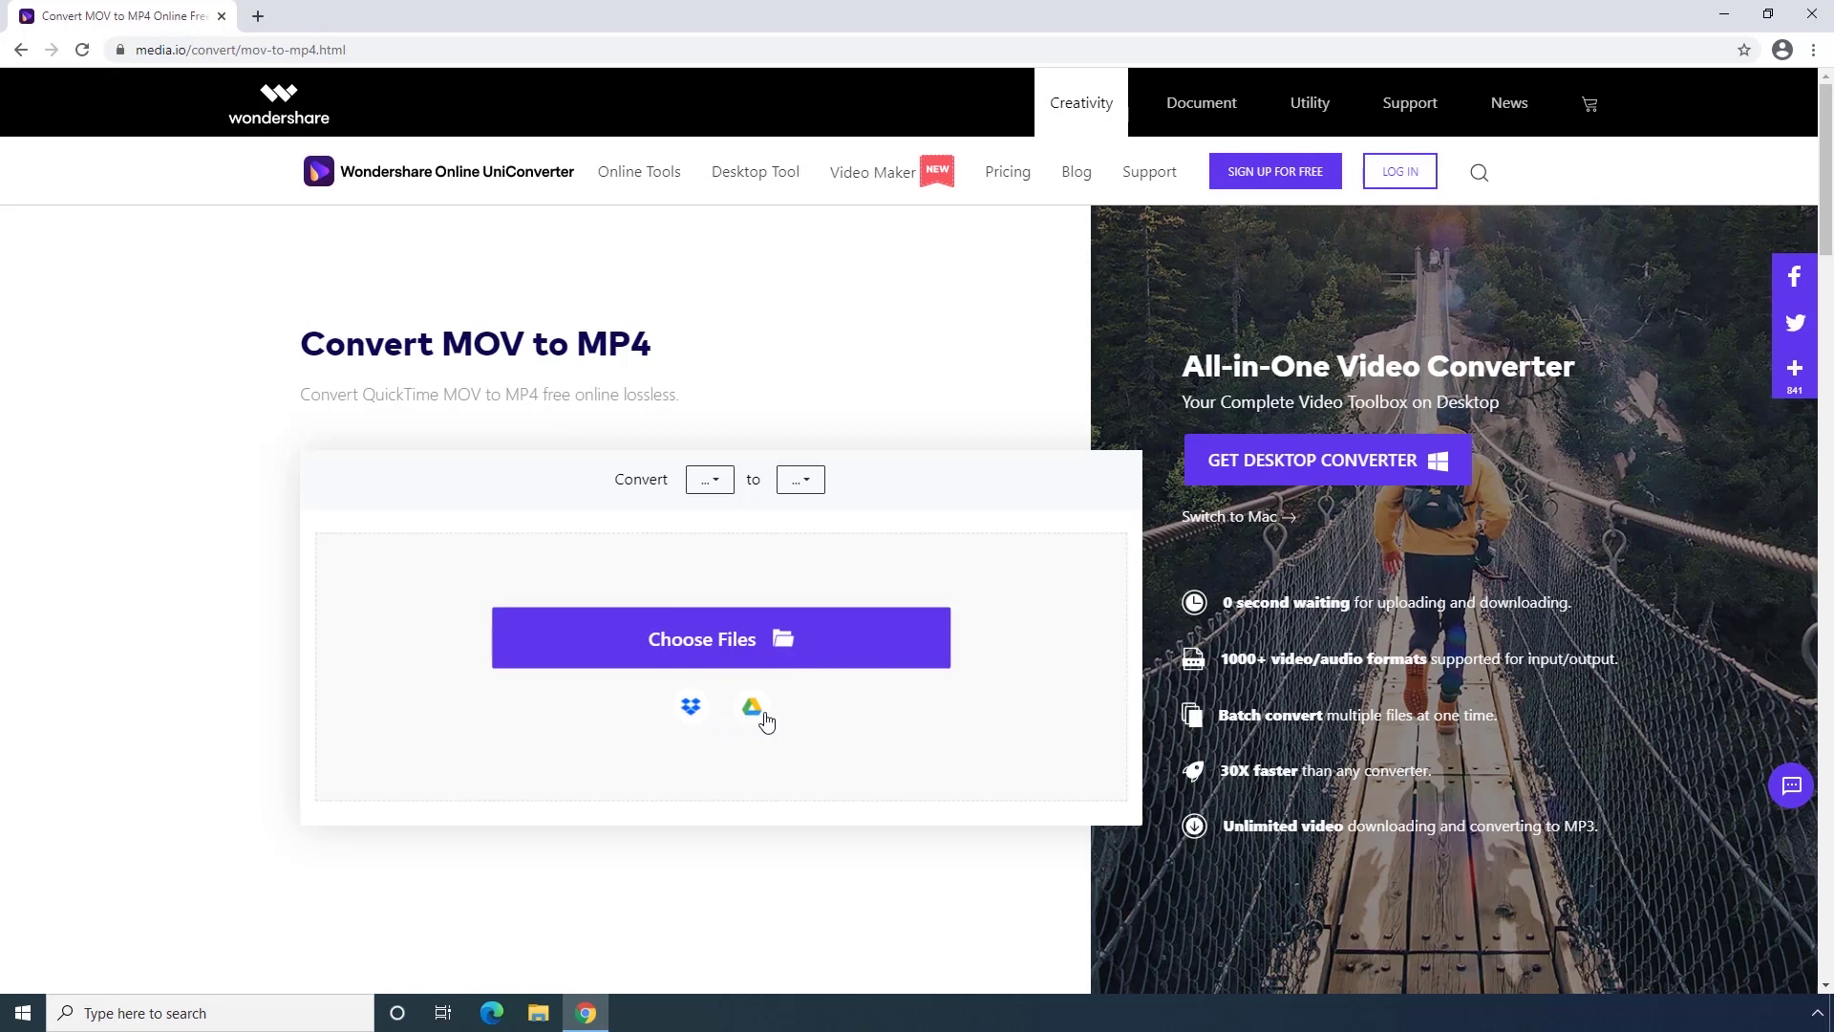
Step: Upload the Demo Video MOV file and open the output format list
click(728, 652)
click(223, 143)
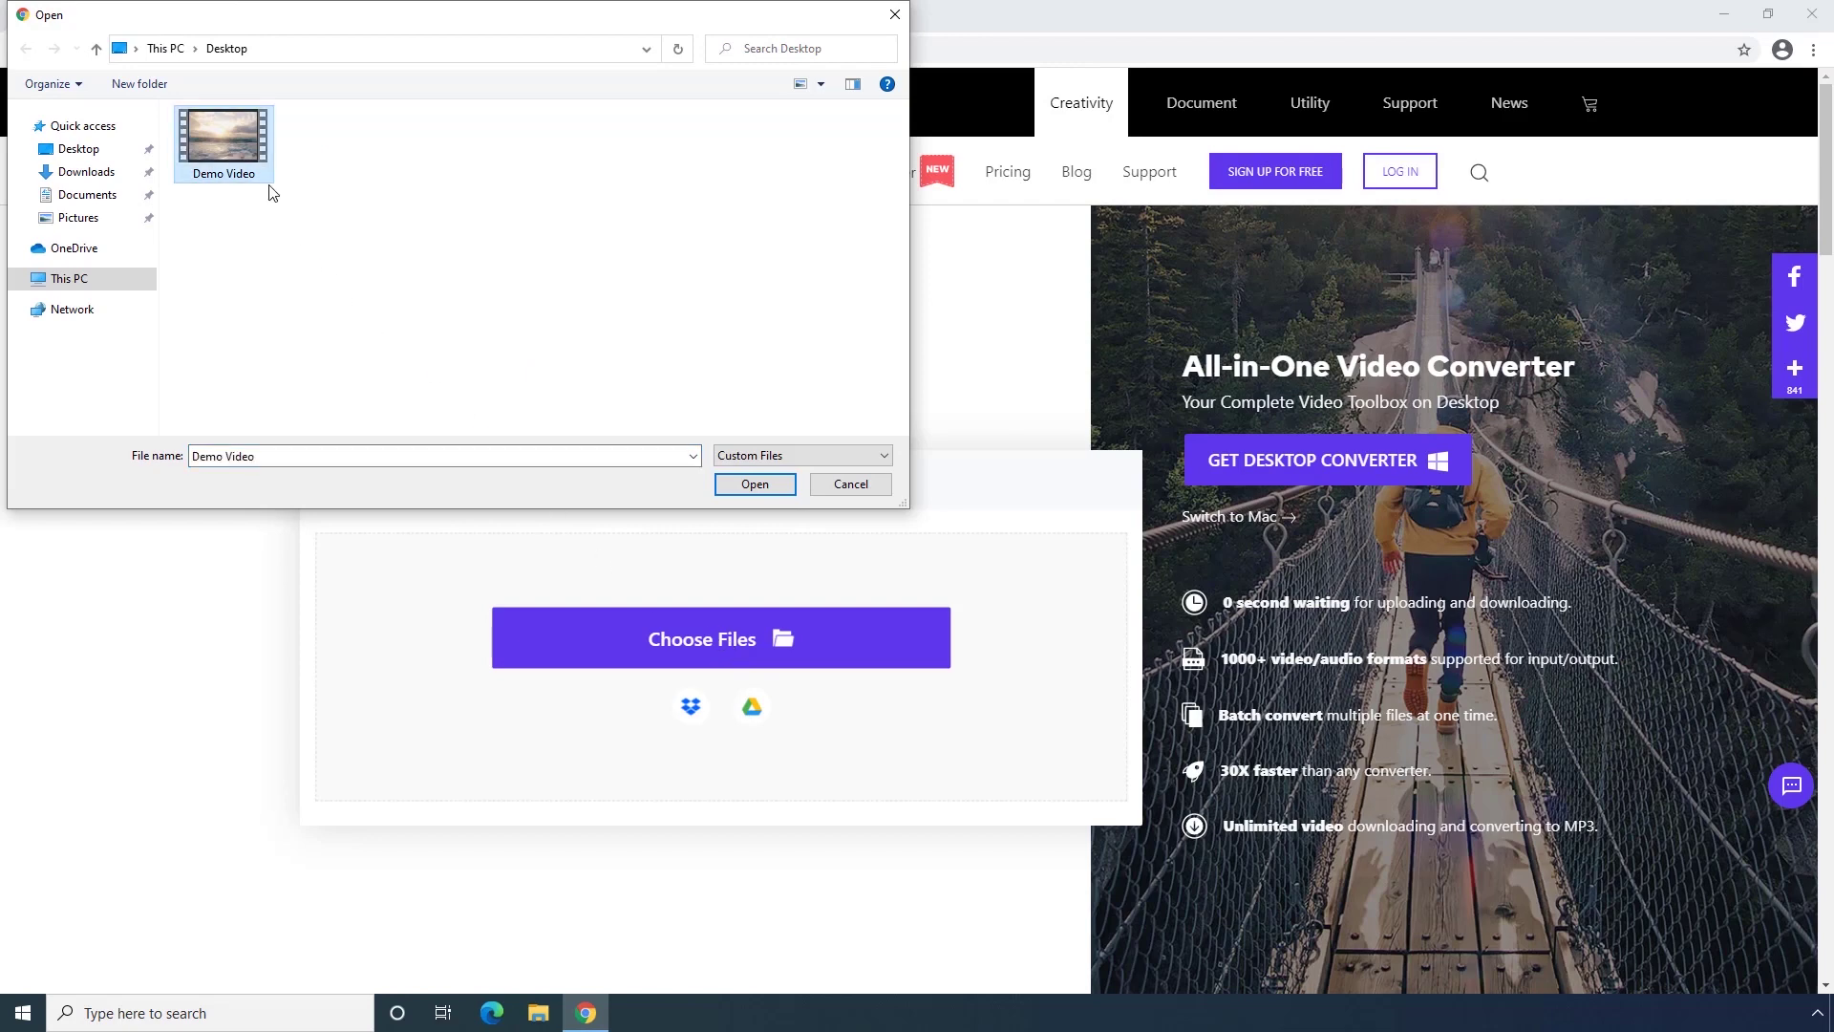
click(754, 485)
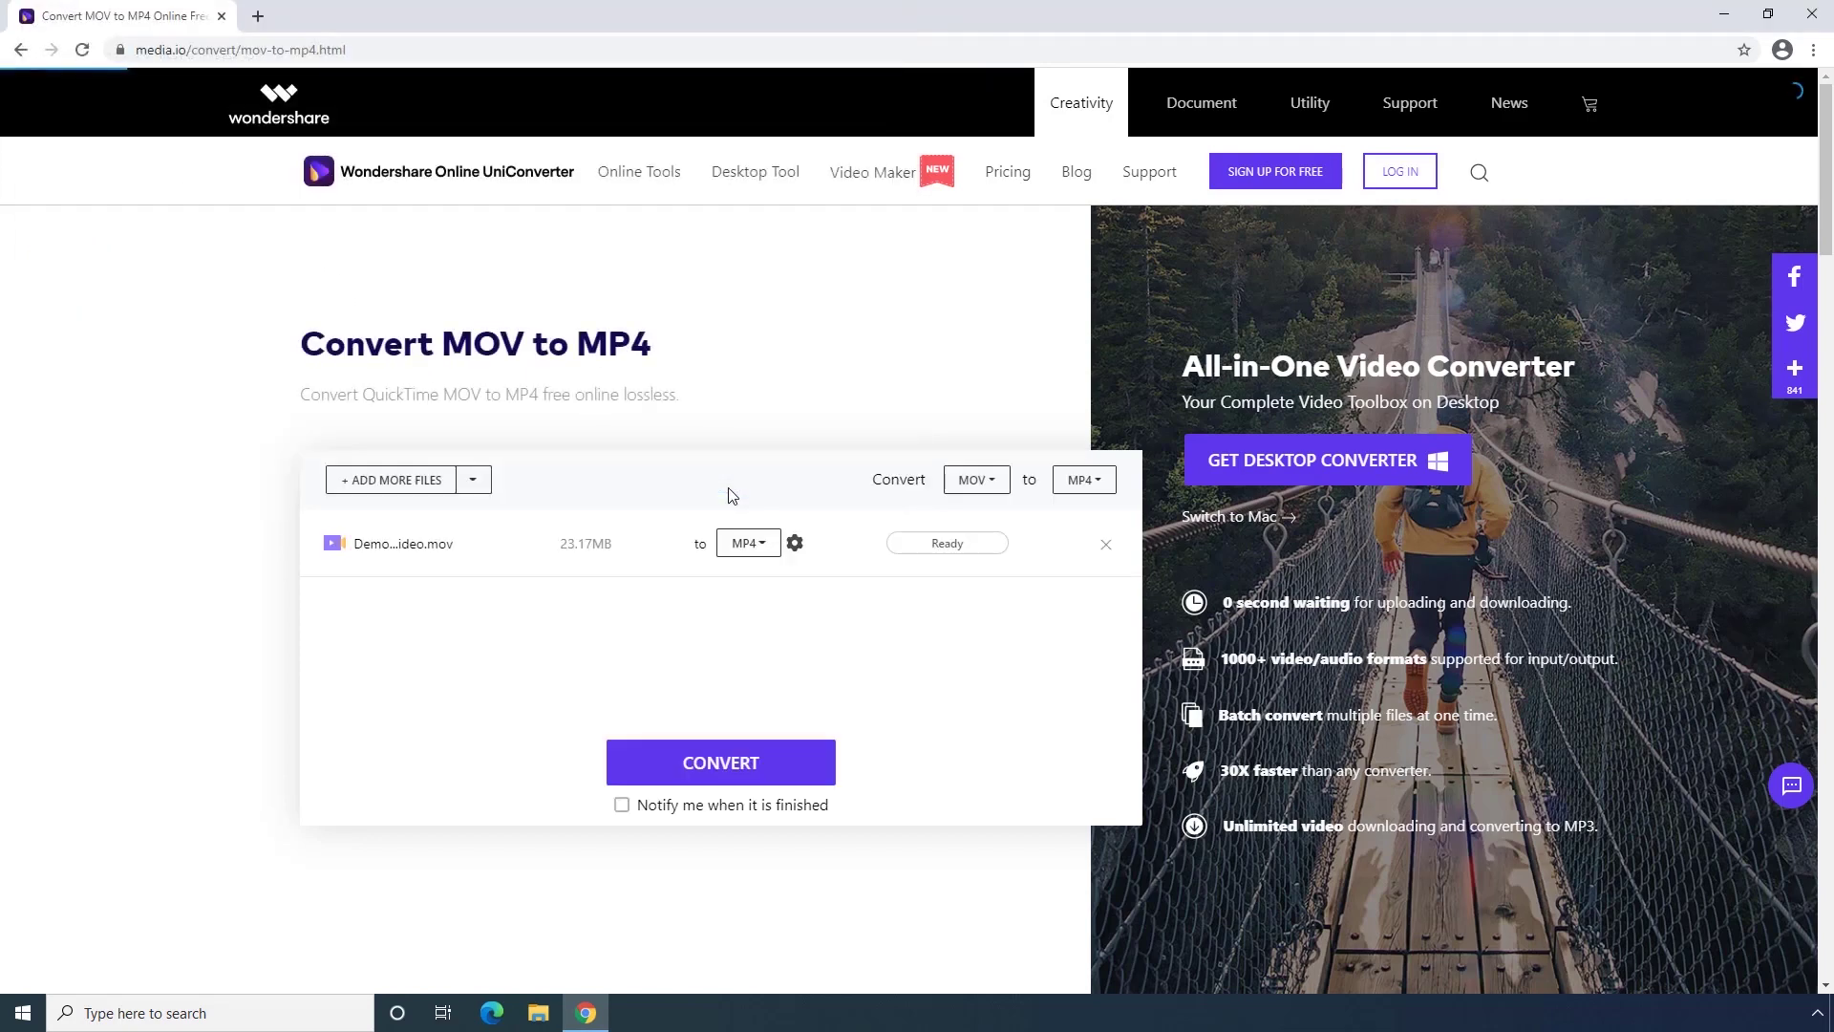
click(747, 544)
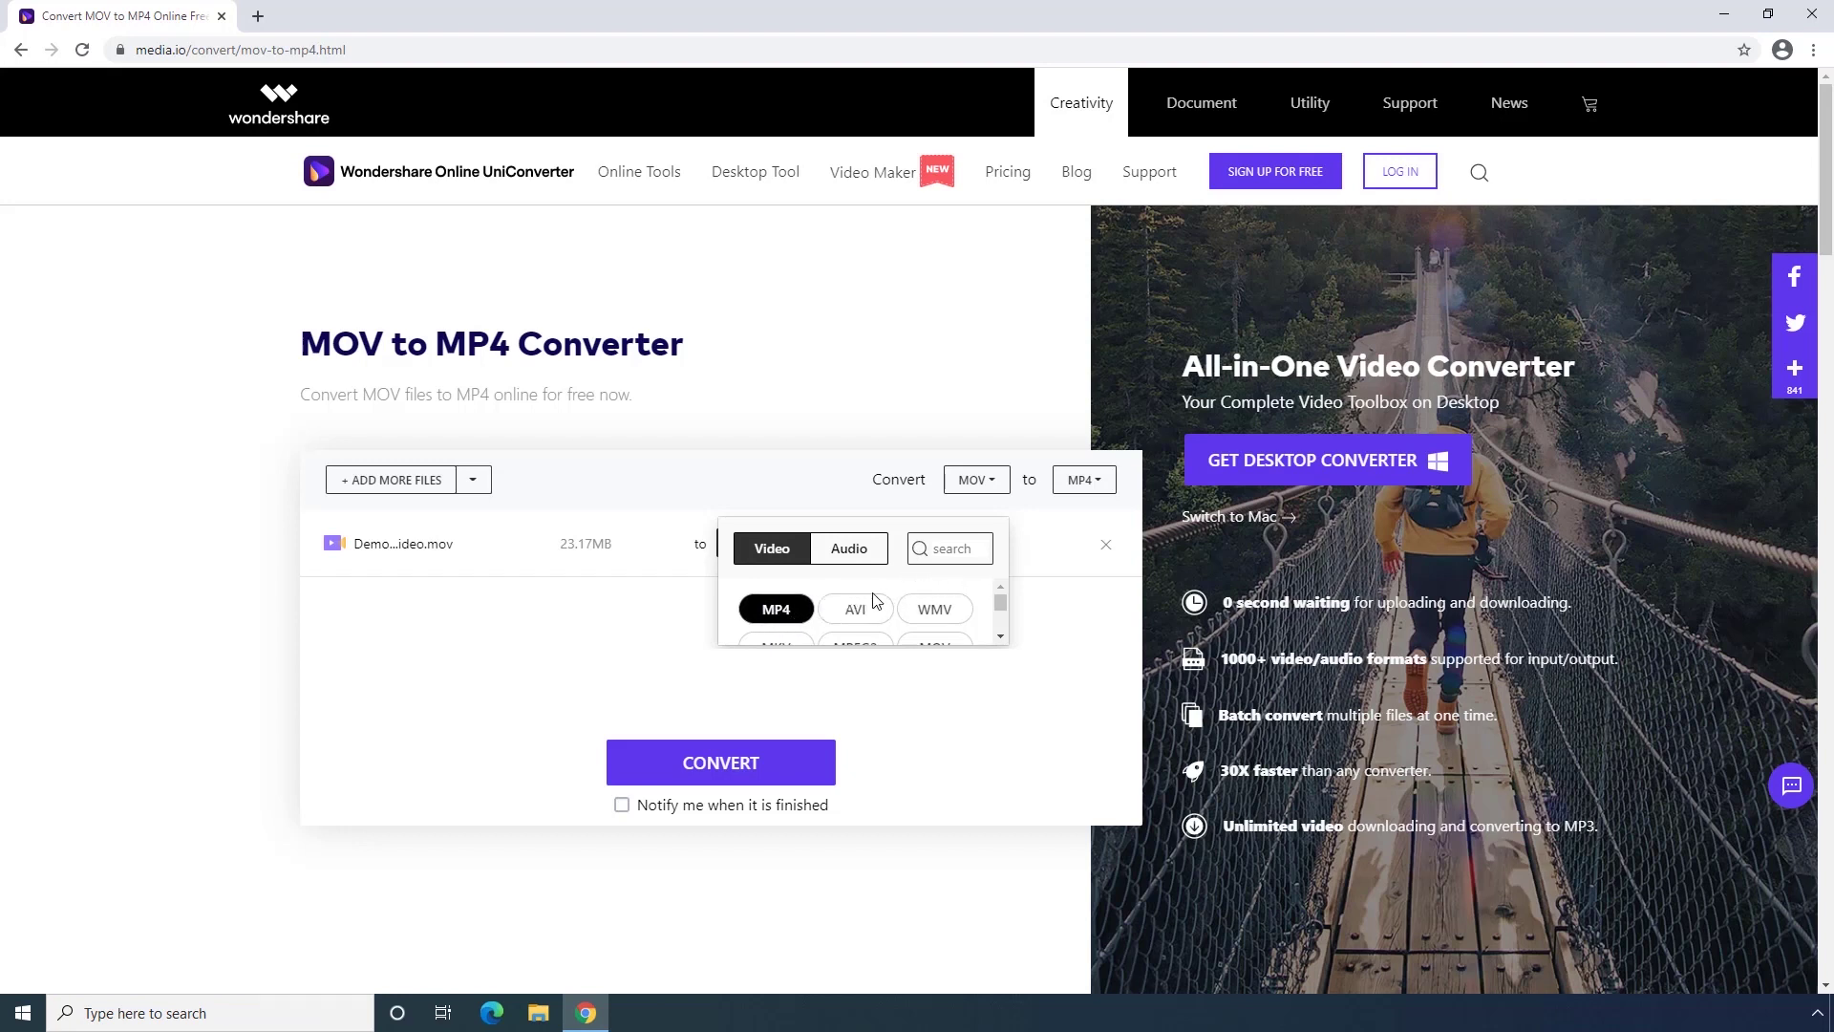
Step: Keep MP4, convert Demo Video, and reveal the Dropbox and Google Drive save options
click(775, 607)
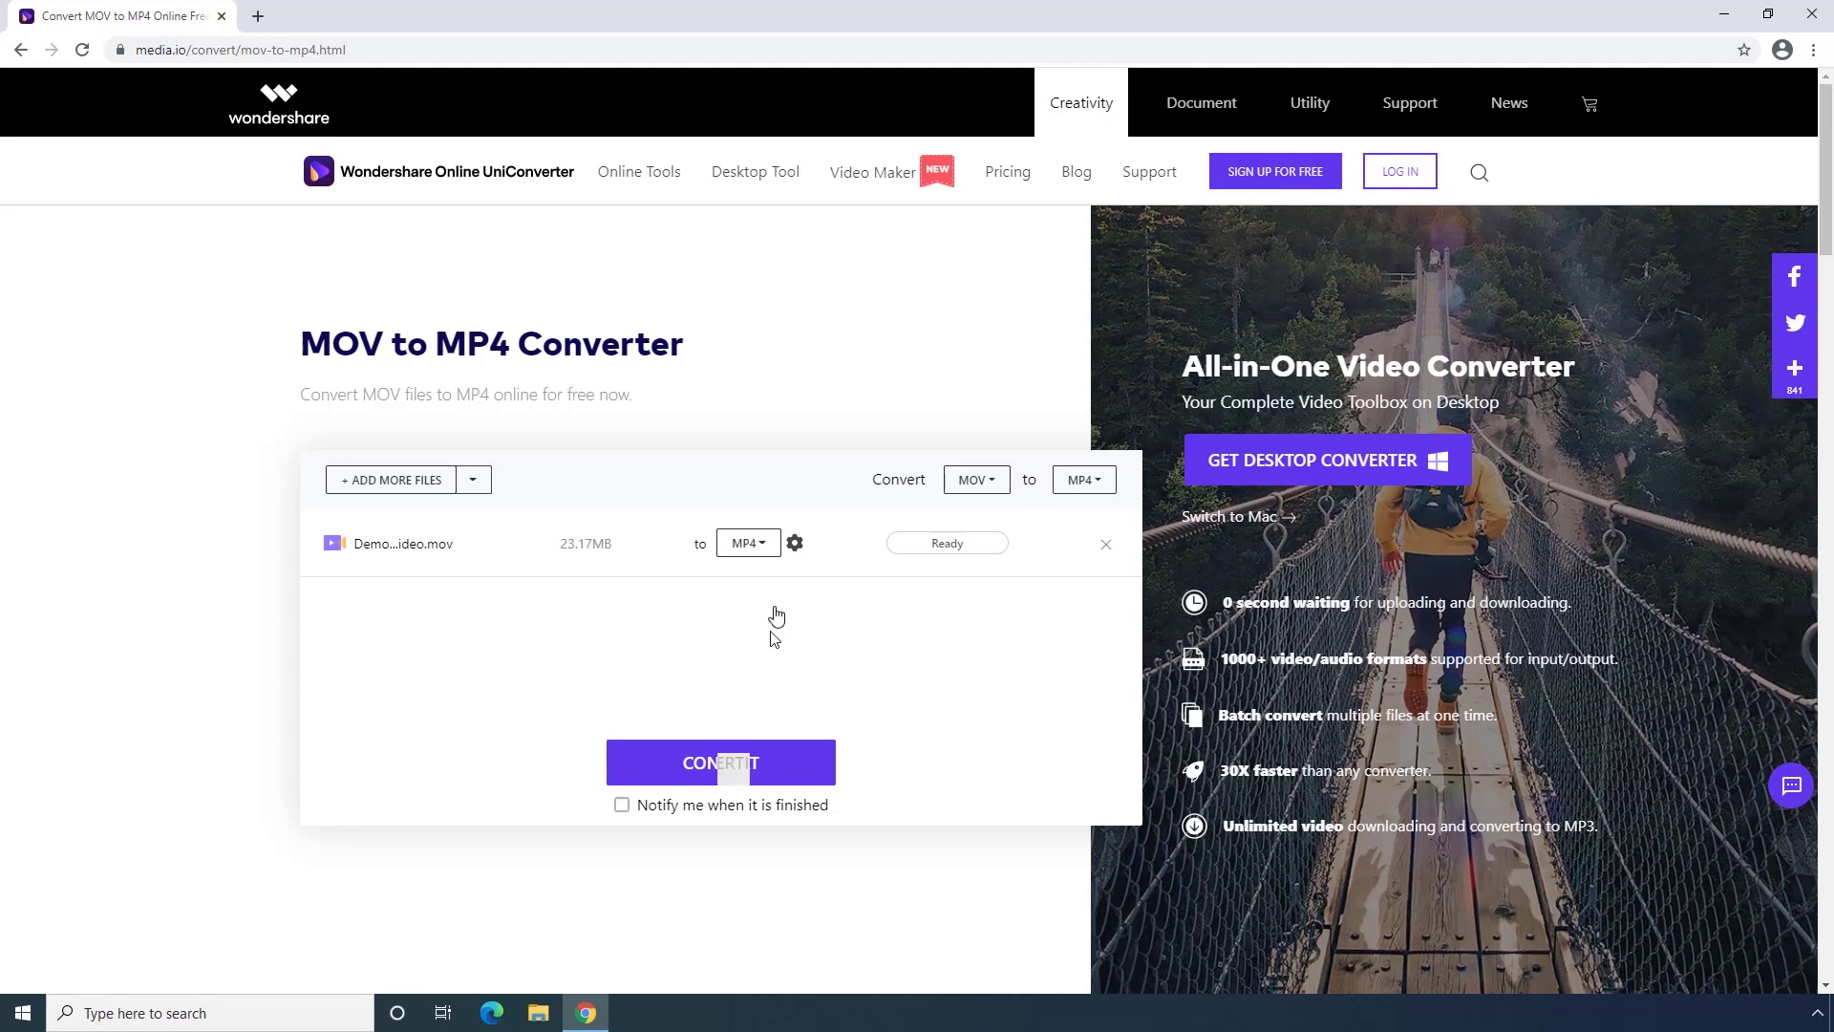
click(727, 767)
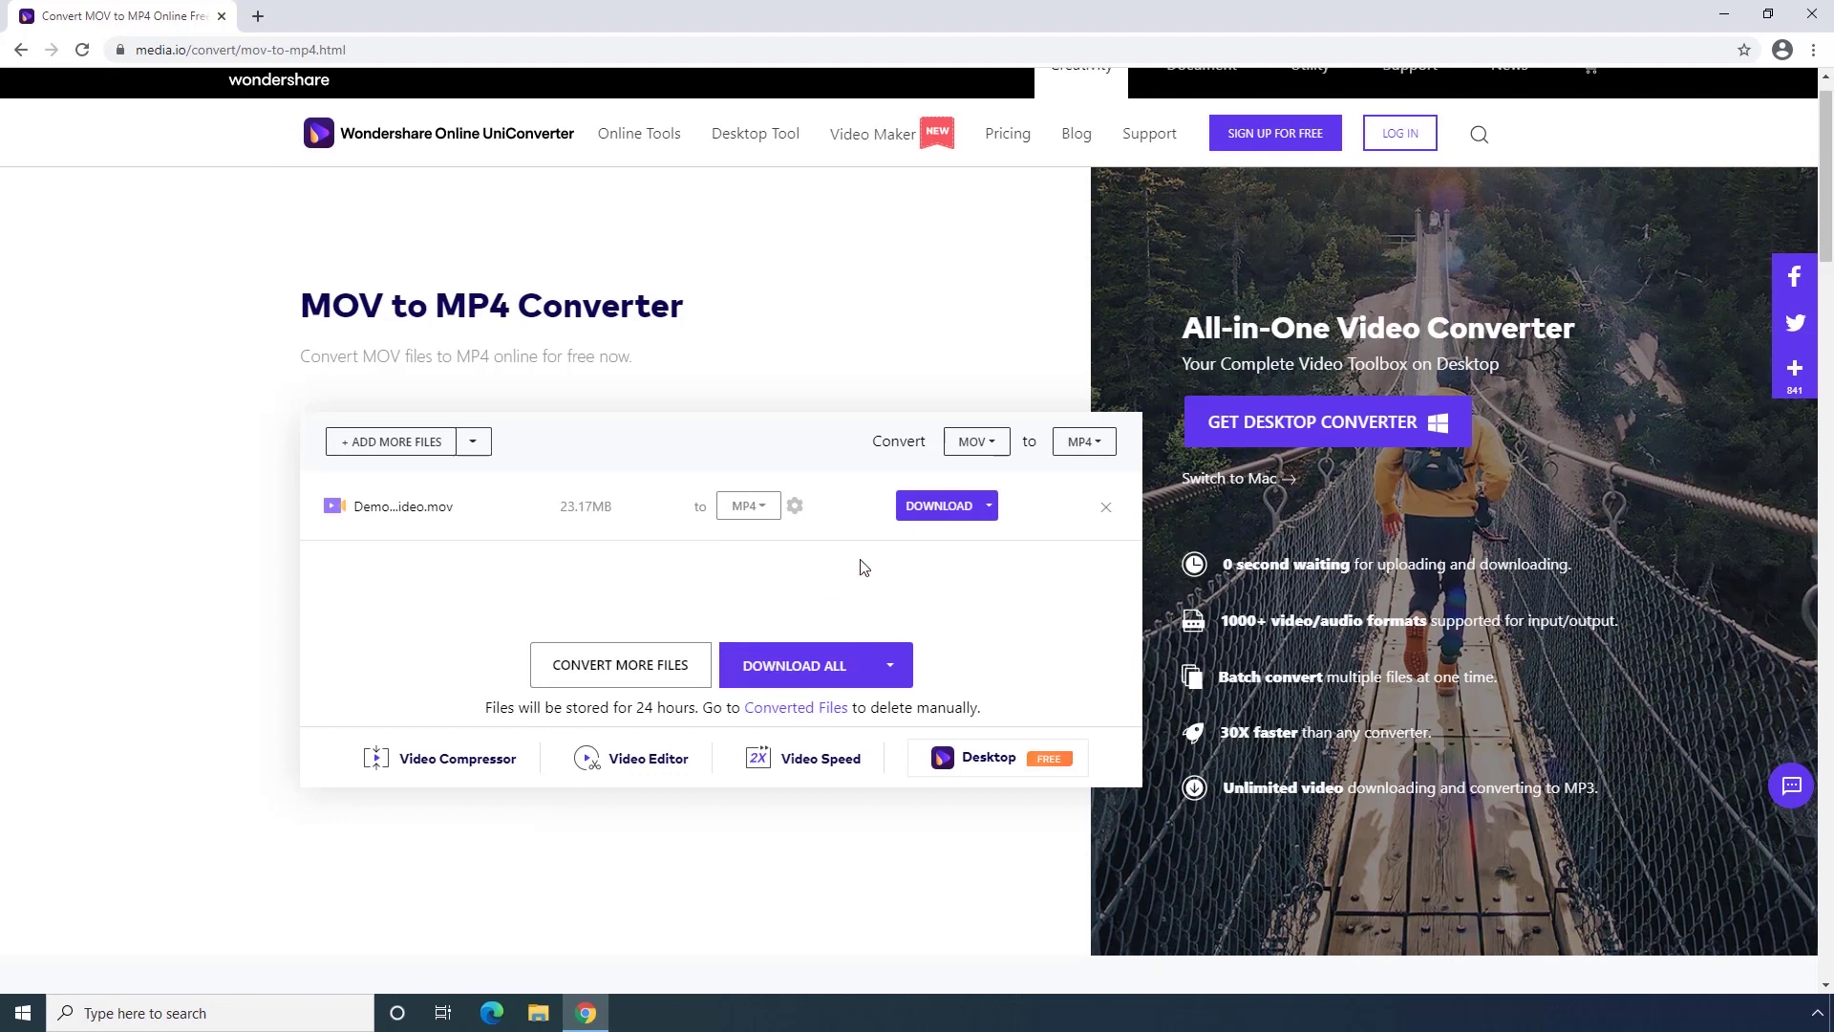
click(989, 506)
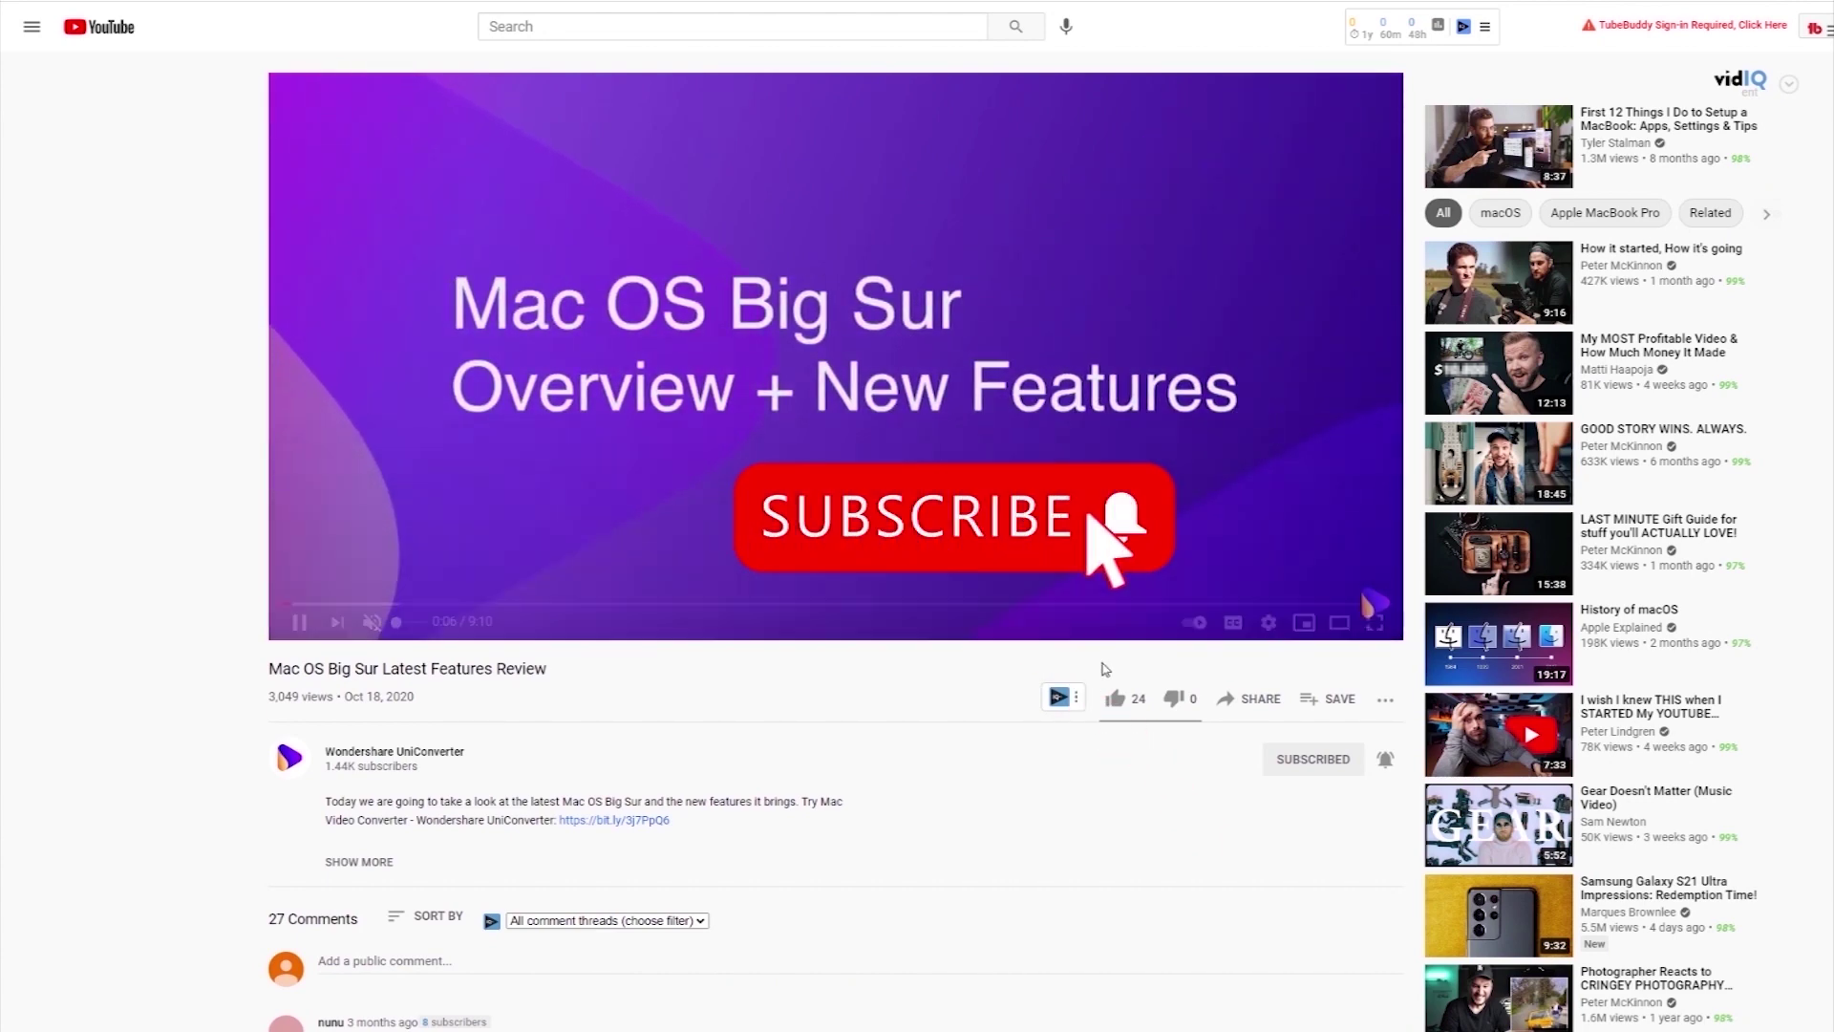
Step: Give the Mac OS Big Sur review video a thumbs-up, bringing it to 25 likes
click(1118, 700)
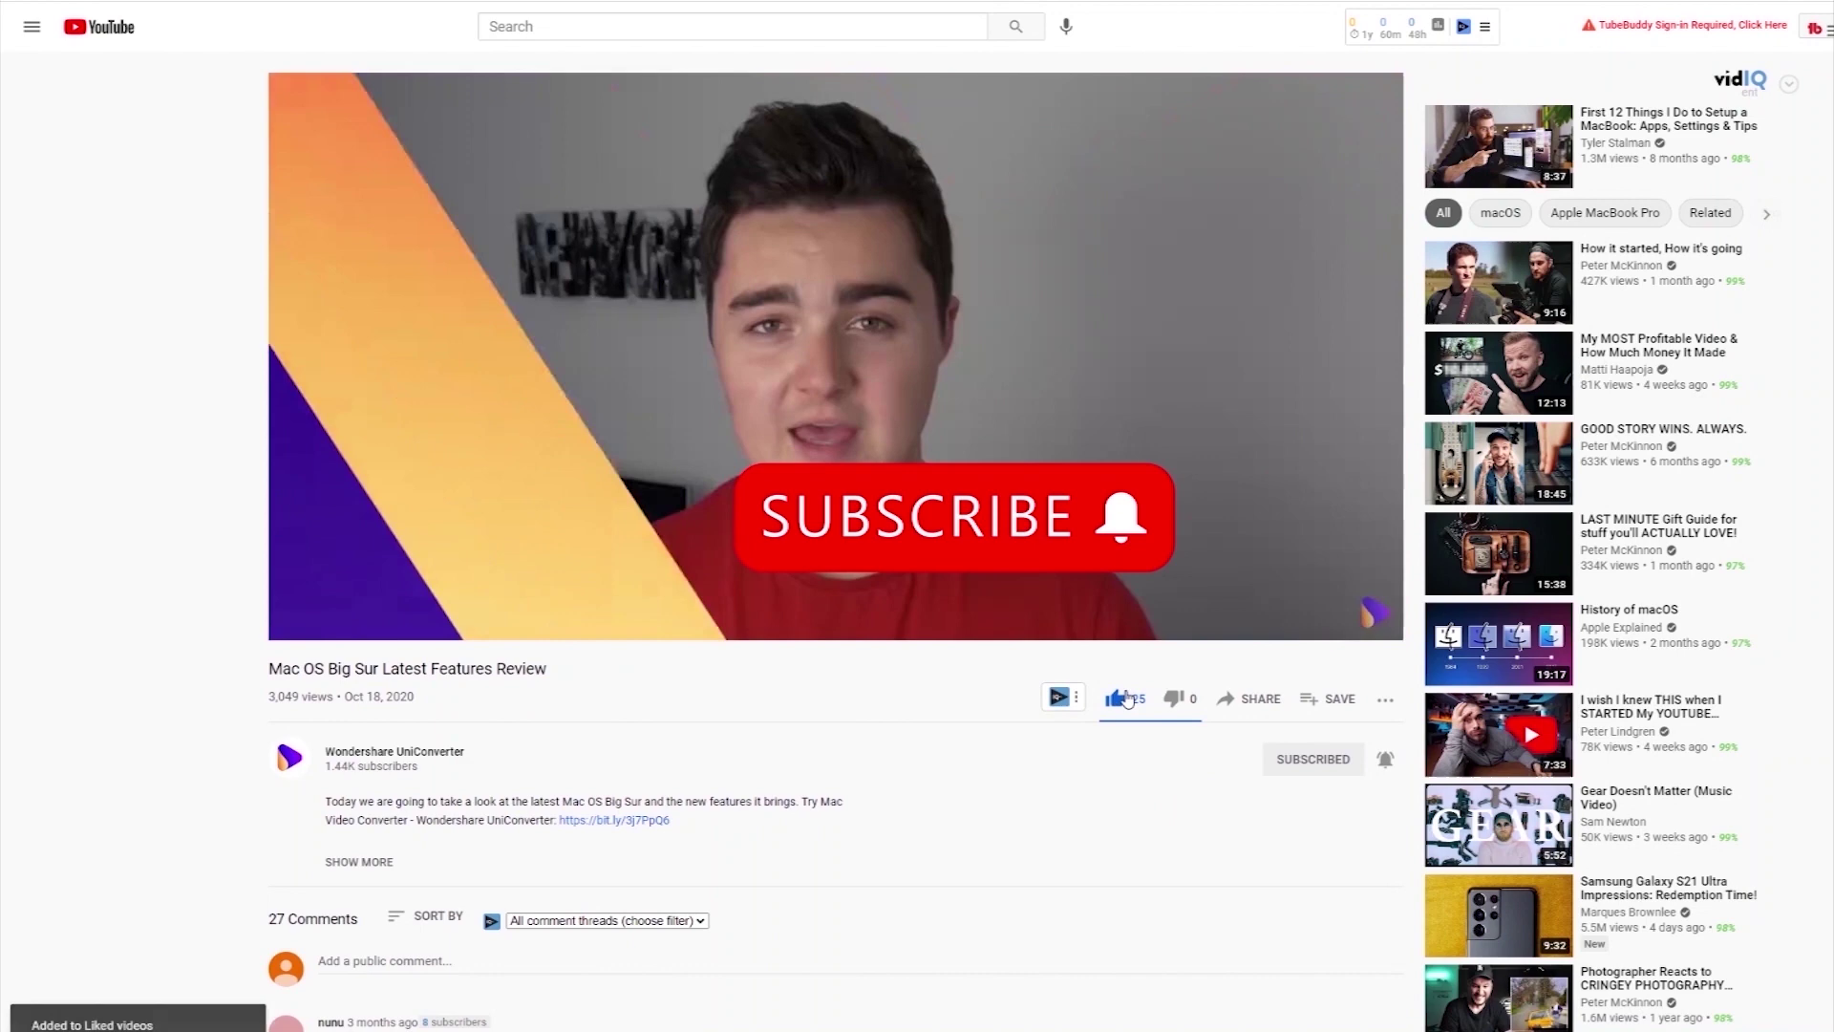
scroll(1130, 700, down, 5)
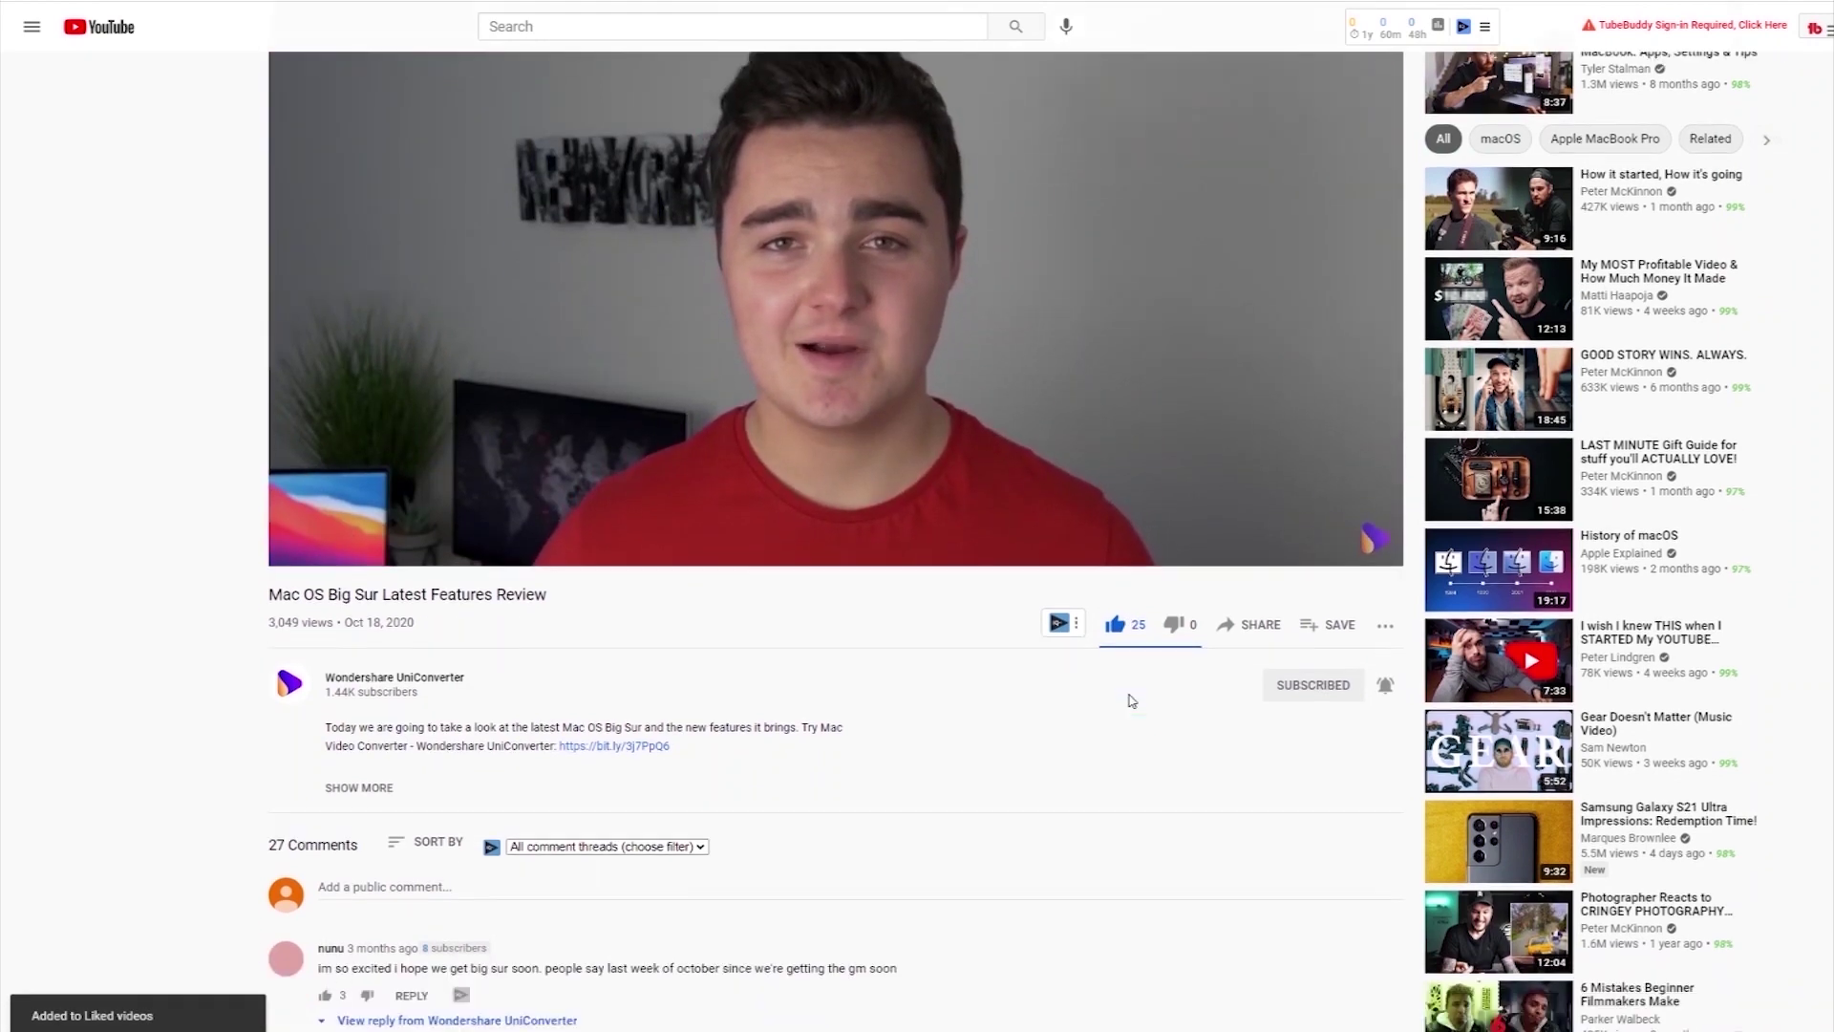
scroll(1129, 700, down, 5)
scroll(1129, 699, down, 5)
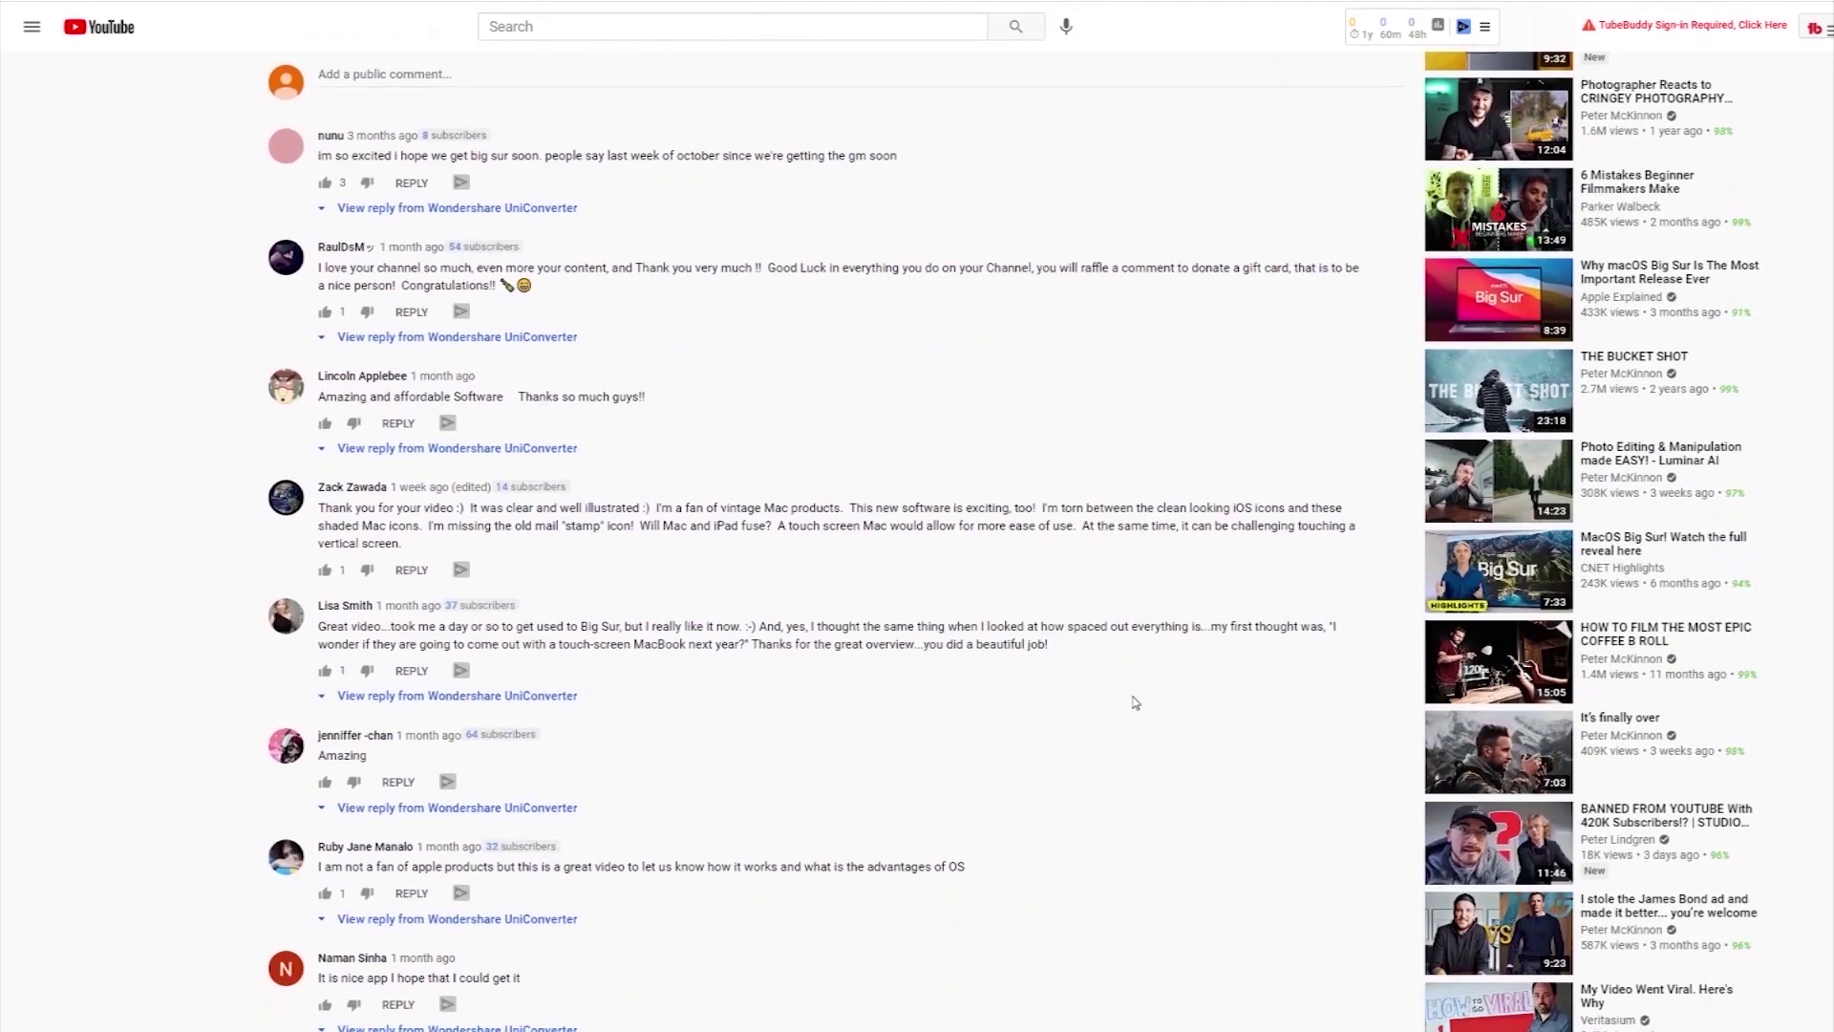
scroll(1133, 703, down, 2)
scroll(1133, 703, down, 4)
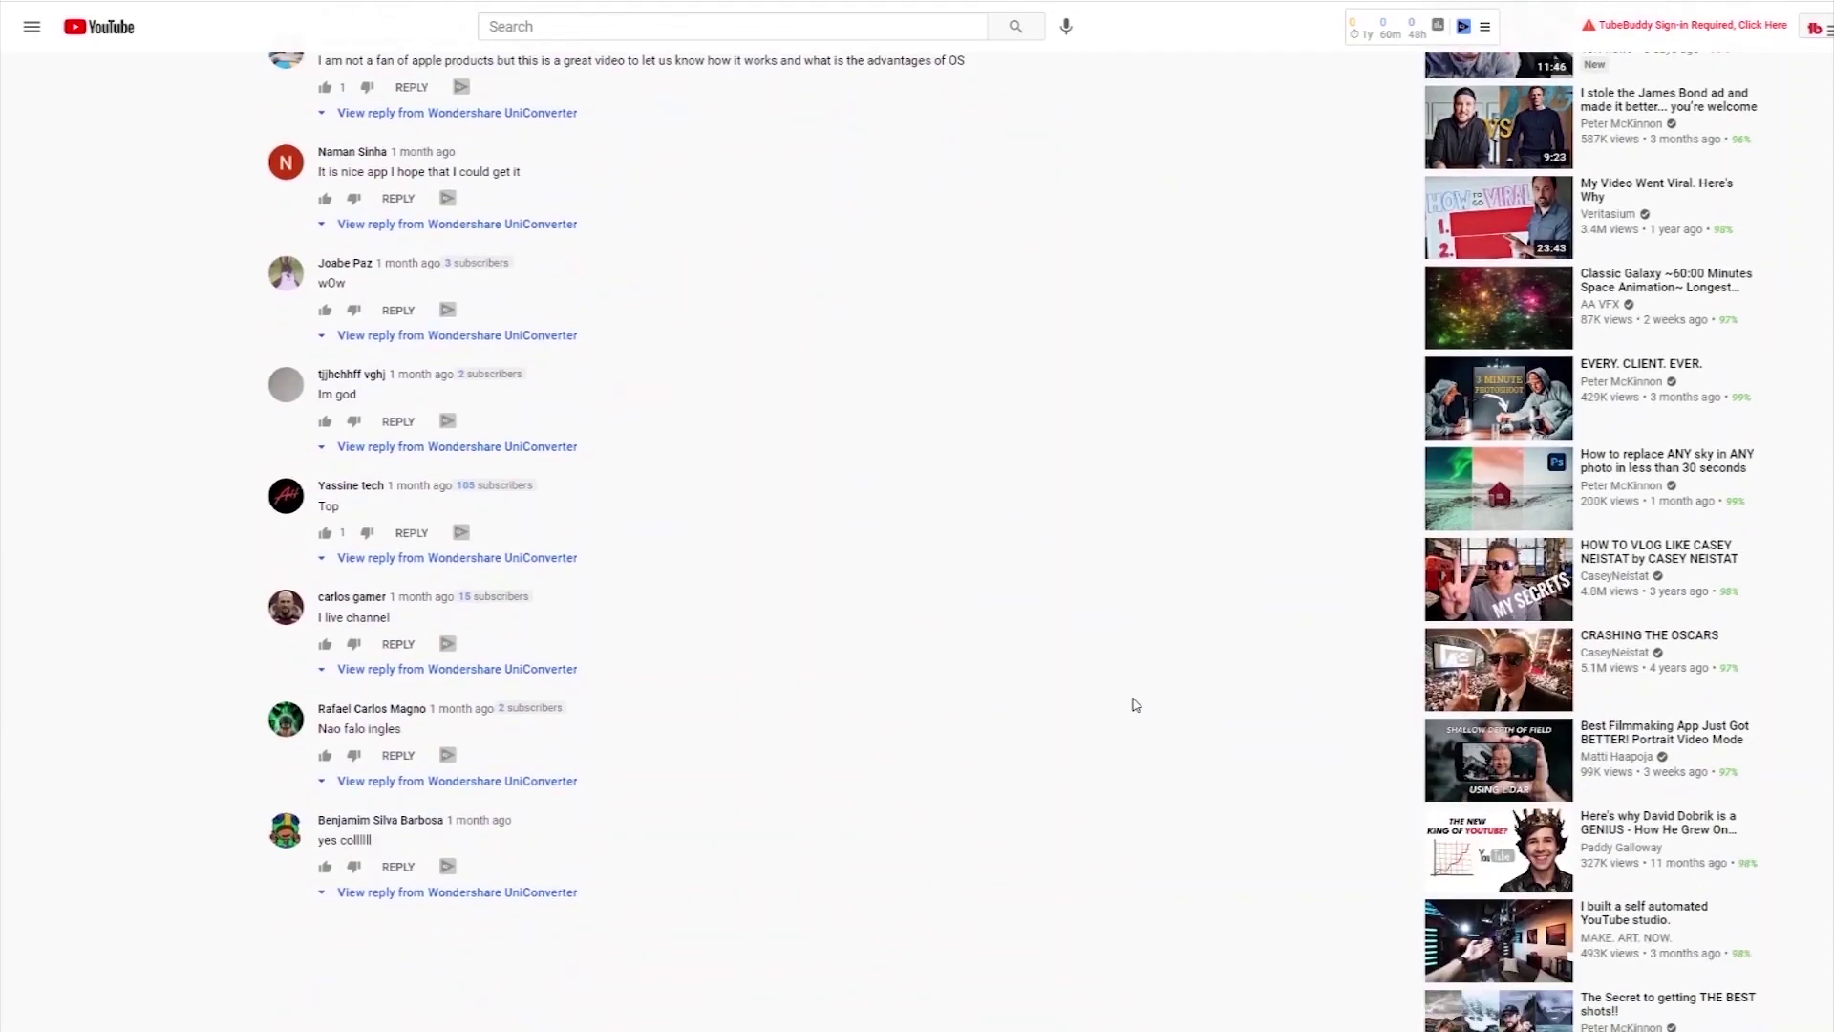
scroll(1132, 704, up, 4)
scroll(1133, 704, up, 4)
scroll(1132, 703, up, 4)
scroll(1132, 704, up, 4)
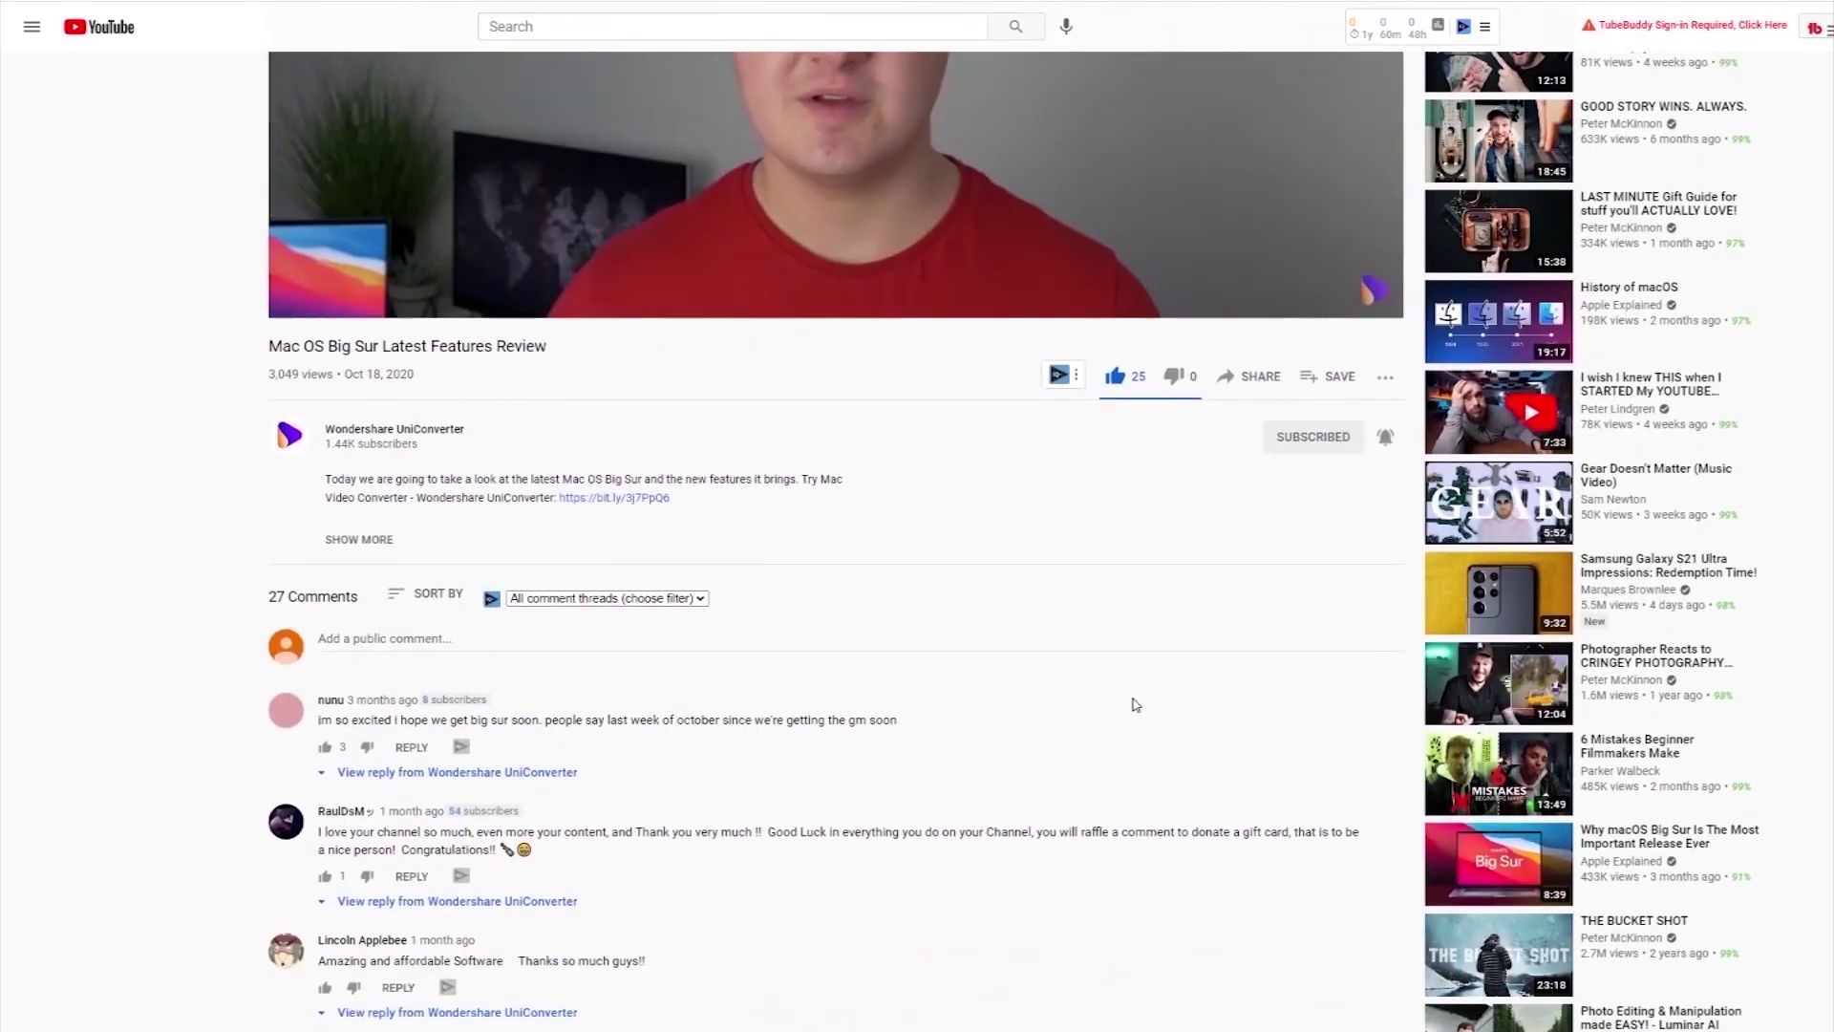